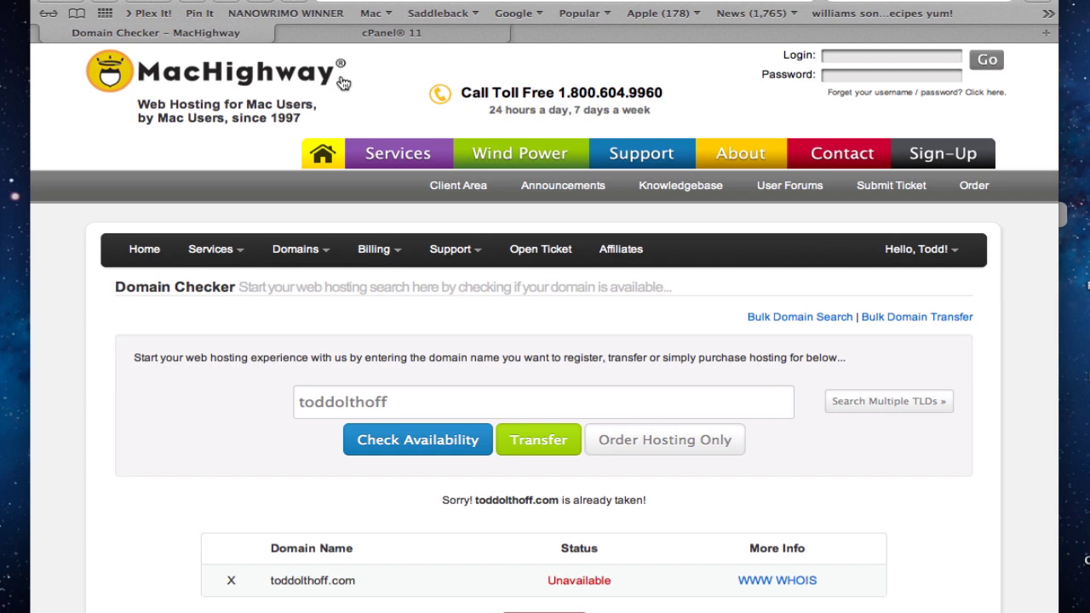
# Switch to the cPanel page and log in by filling the username and password from the saved MacHighway login.
pyautogui.click(384, 37)
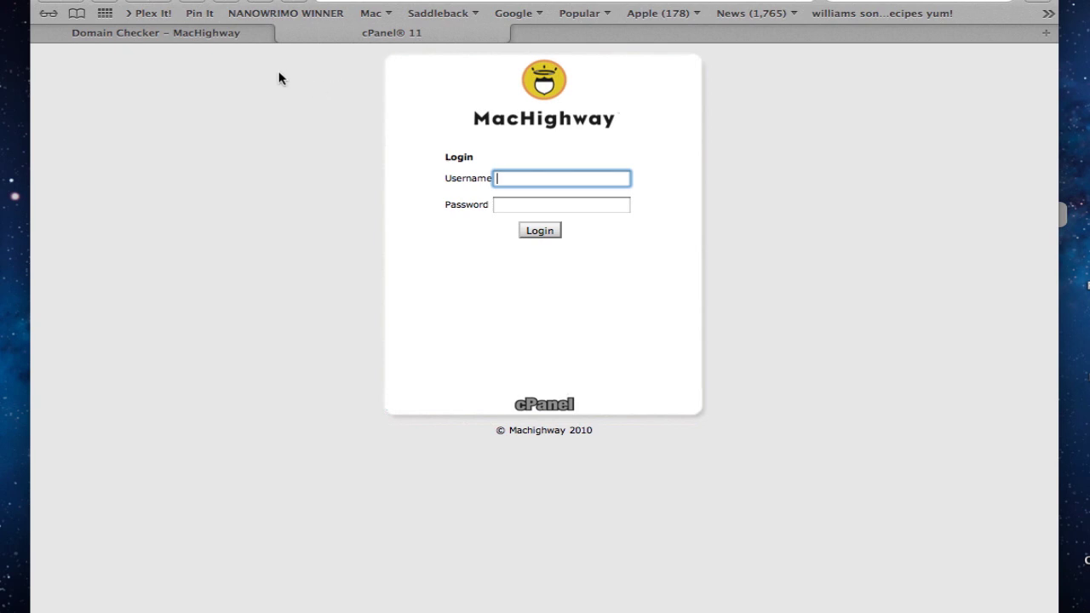
pyautogui.click(267, 2)
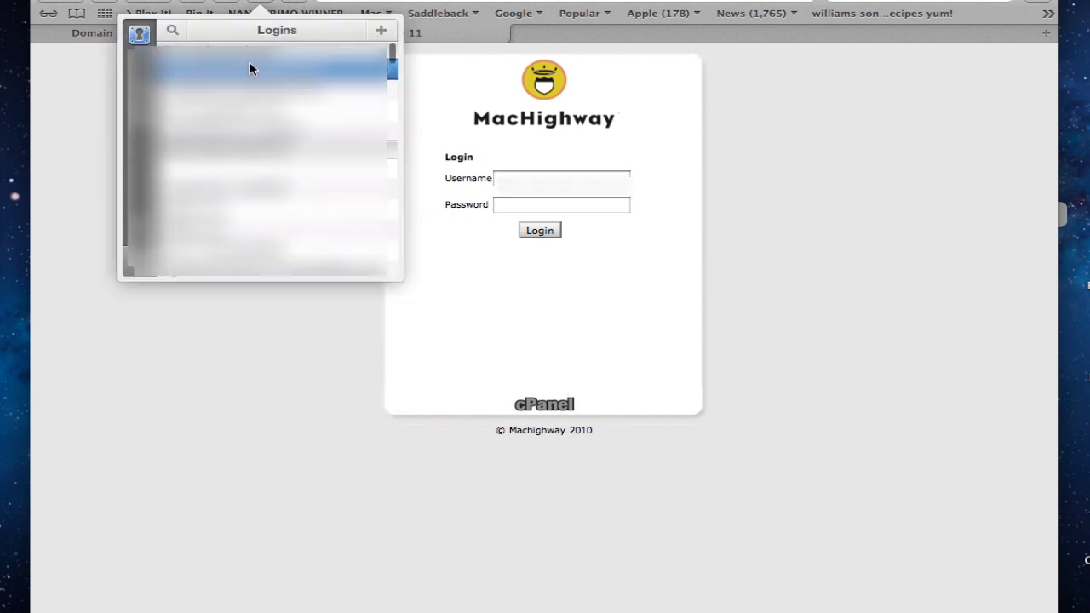
pyautogui.click(248, 112)
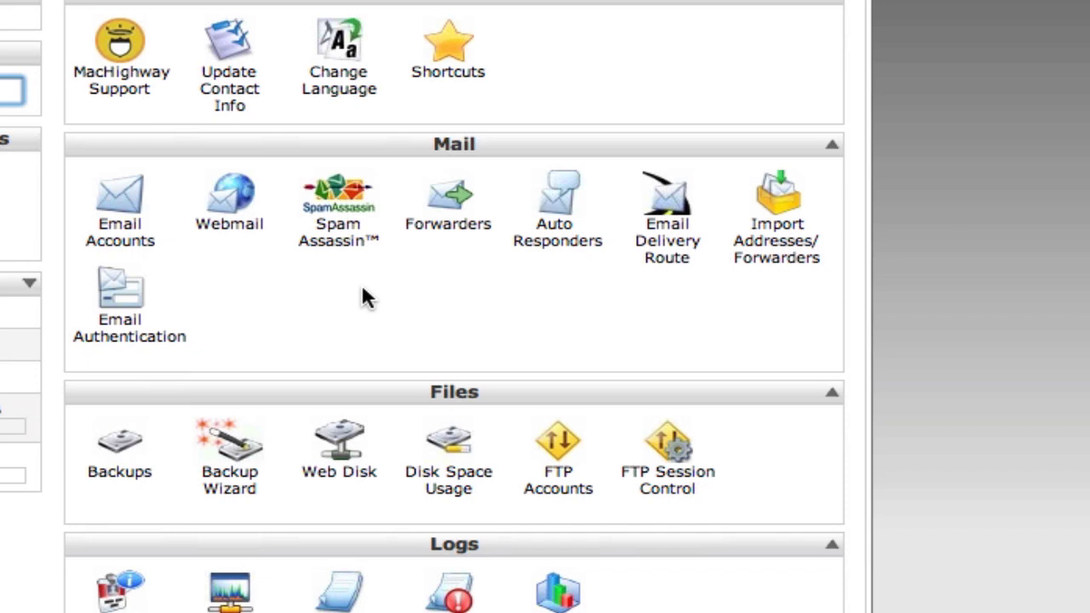
# Open the Simple DNS Zone Editor under Domains and go to the name and address fields for adding an A record.
pyautogui.scroll(-5, 362, 290)
pyautogui.scroll(-1, 362, 289)
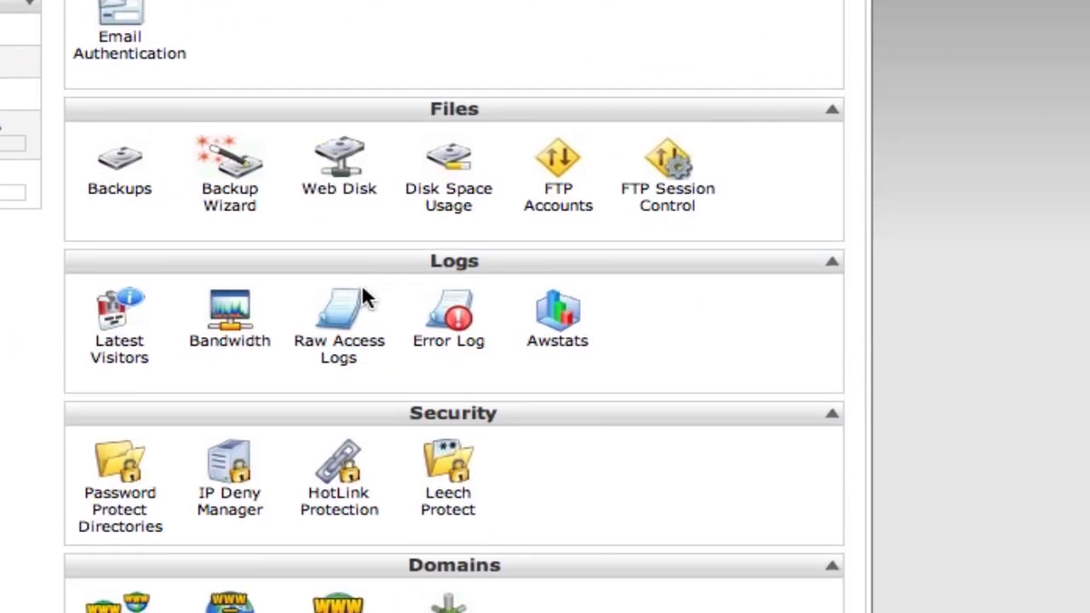
pyautogui.scroll(-3, 361, 289)
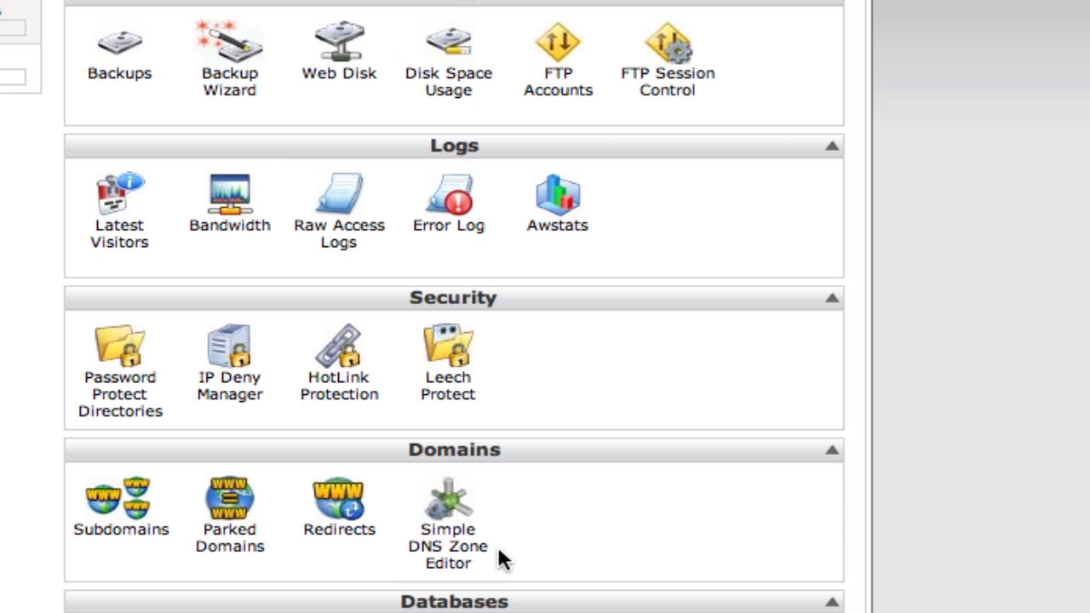
pyautogui.click(450, 549)
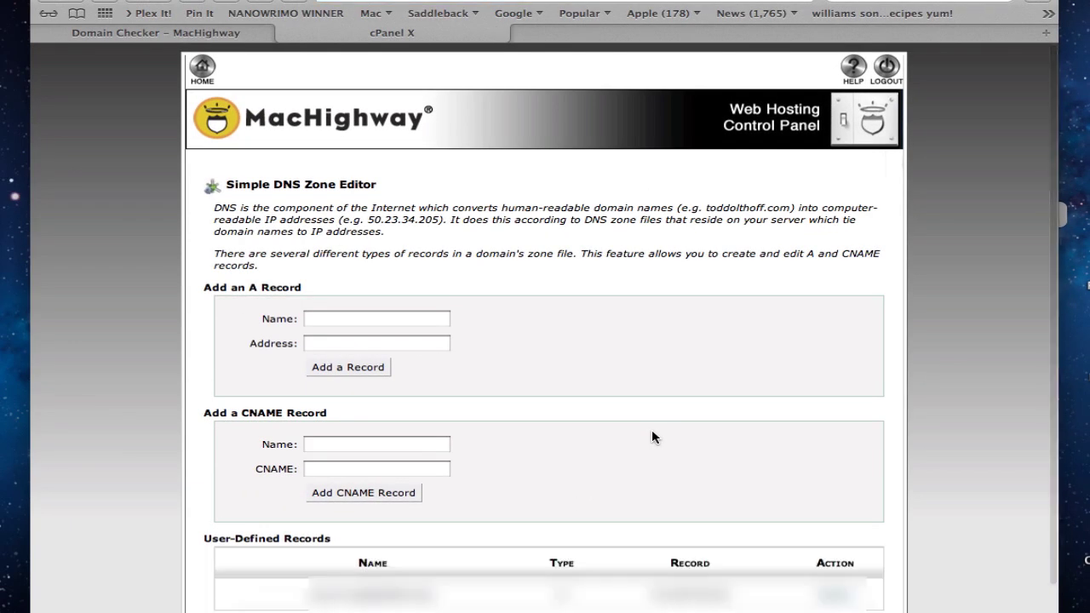
pyautogui.scroll(-1, 651, 431)
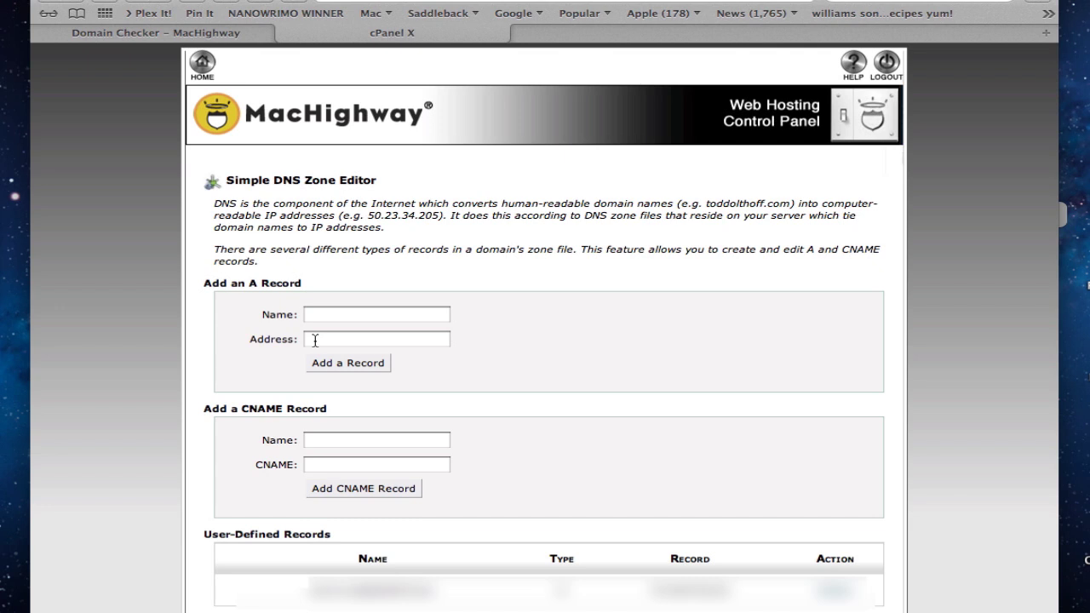
pyautogui.click(323, 314)
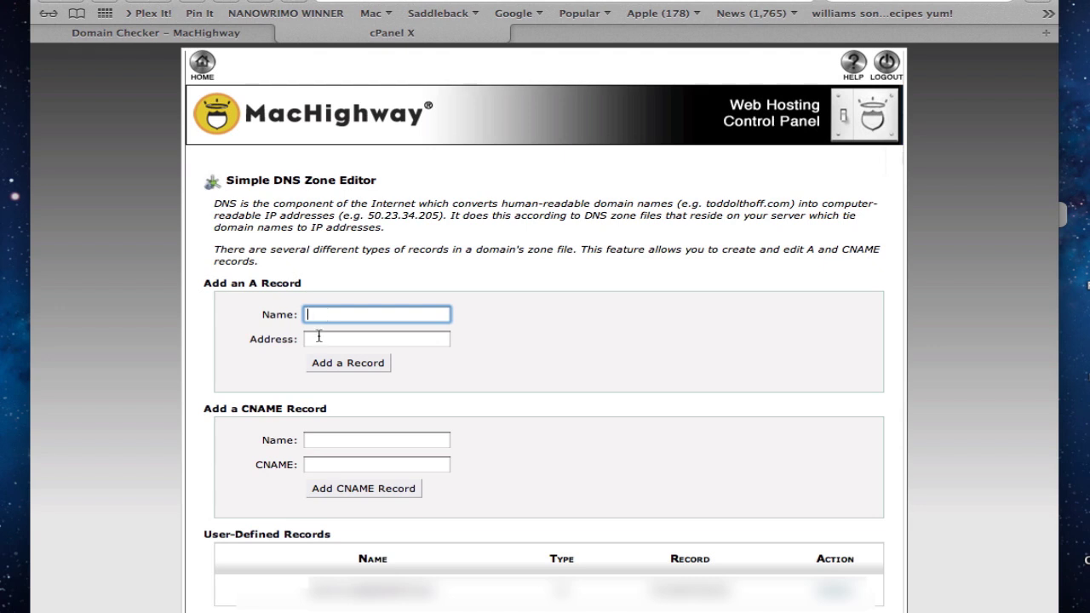
pyautogui.click(320, 342)
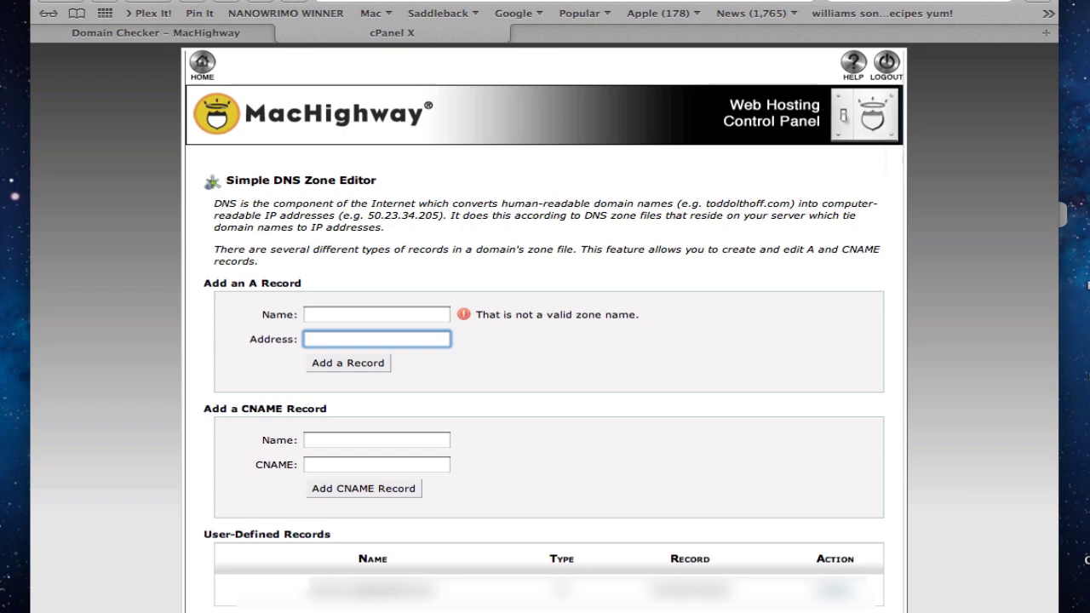
# Look up the public IP address with a web search for "what is my ip", keeping the DNS zone editor open to return to.
pyautogui.press('super+t')
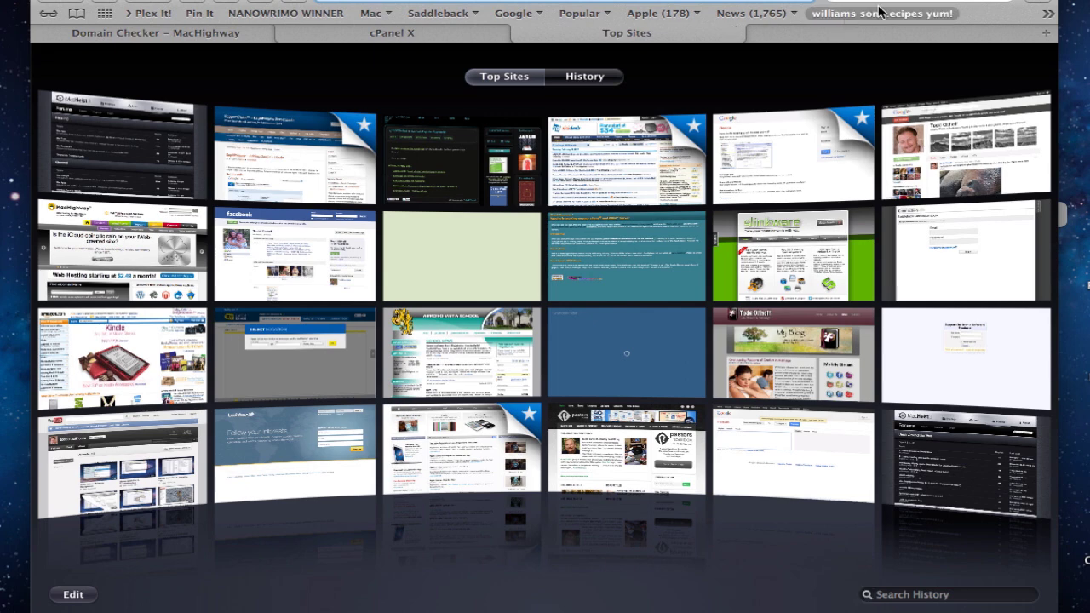
pyautogui.press('super+alt+f')
pyautogui.write('what is m')
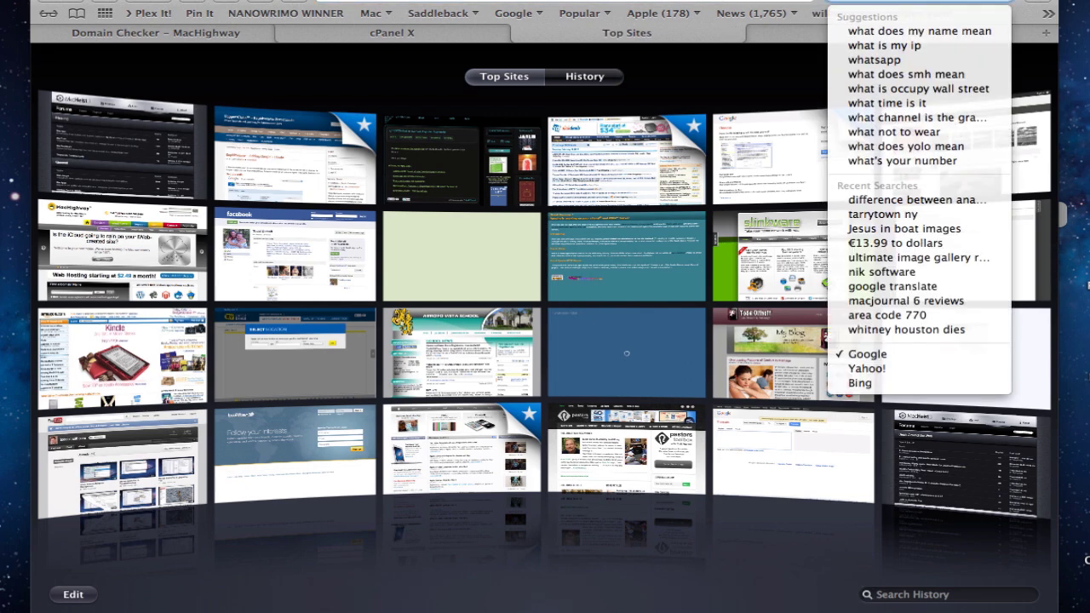
pyautogui.write('y ip')
pyautogui.press('Return')
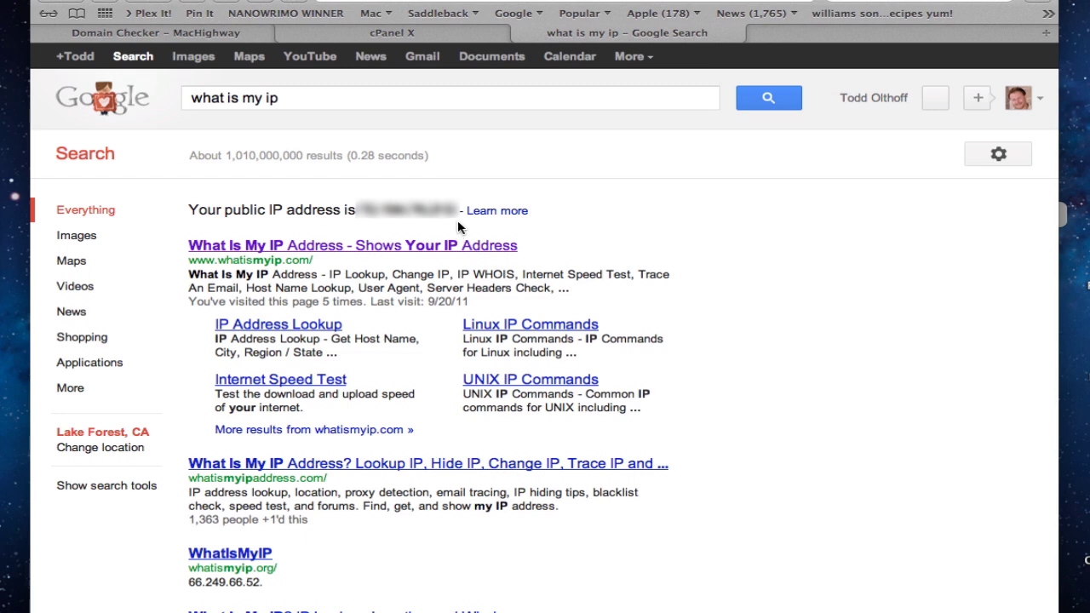
pyautogui.click(402, 34)
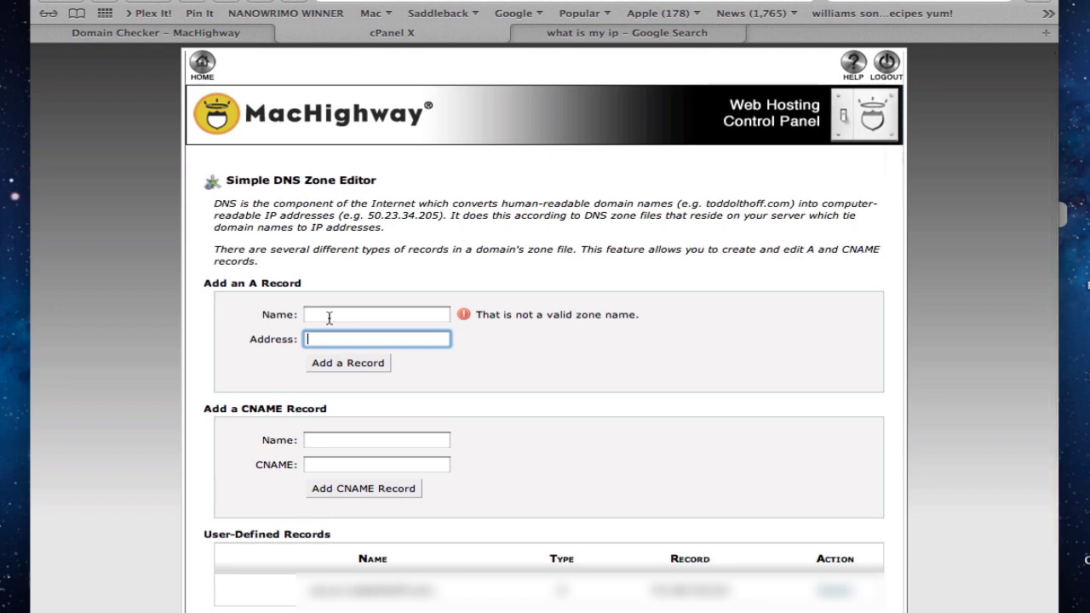
pyautogui.scroll(-2, 523, 497)
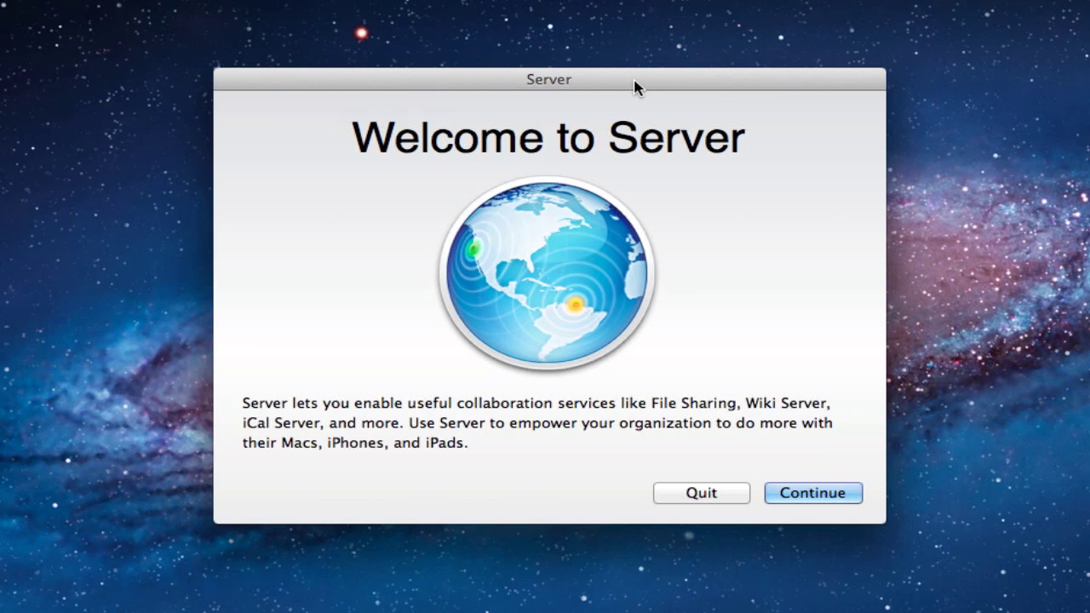
# Accept the Mac OS X Lion Server license agreement and start installing the additional server software.
pyautogui.click(813, 496)
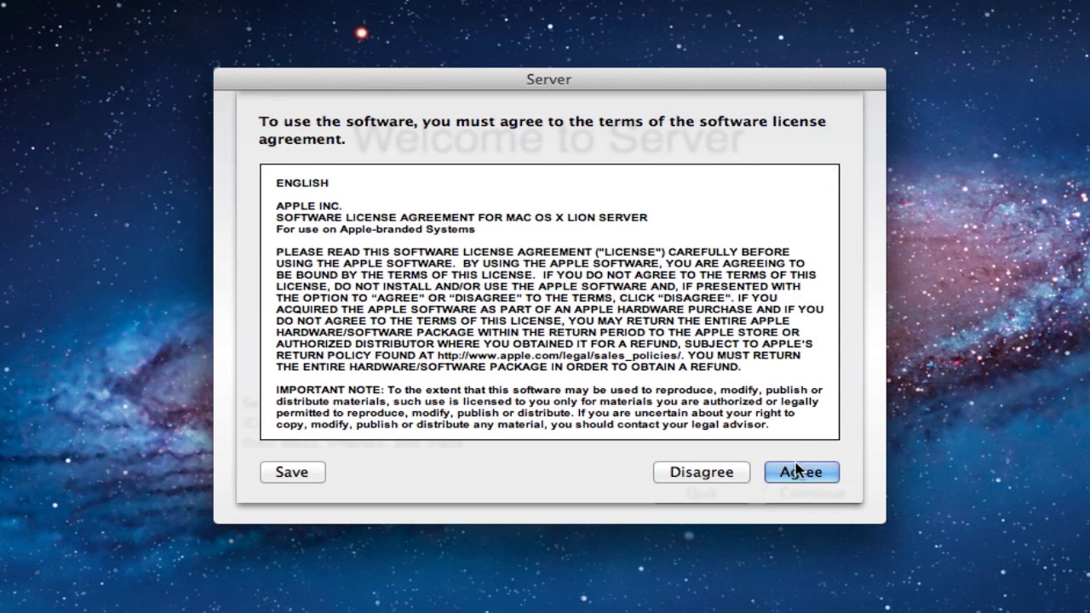
pyautogui.click(796, 474)
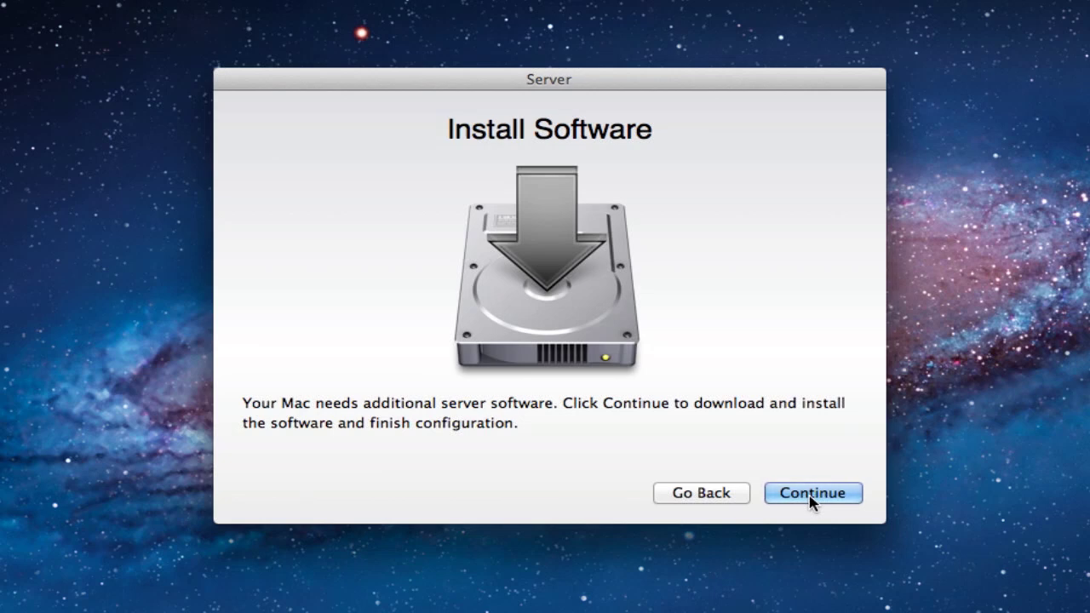
pyautogui.click(811, 494)
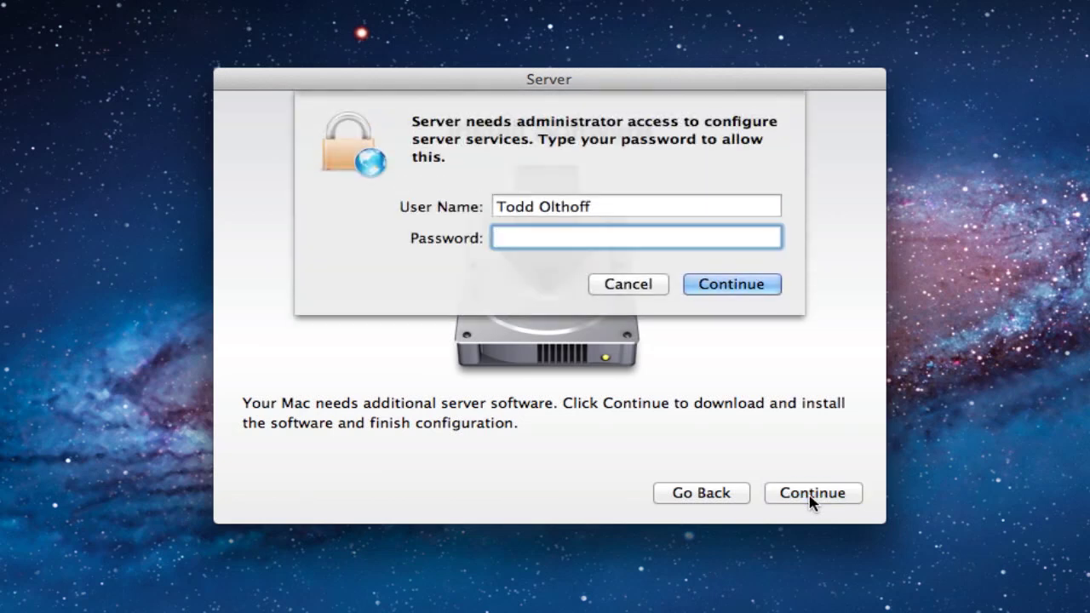
# Authorize the installation with the administrator password, continue on battery power and finish the service configuration.
pyautogui.write('••••••••••••')
pyautogui.press('Return')
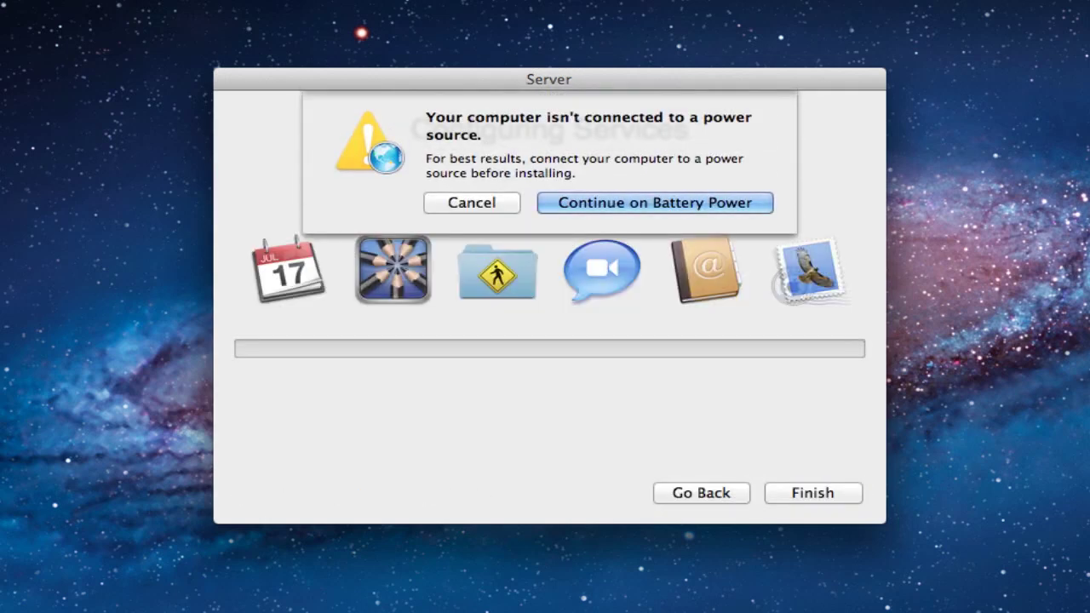
pyautogui.click(651, 205)
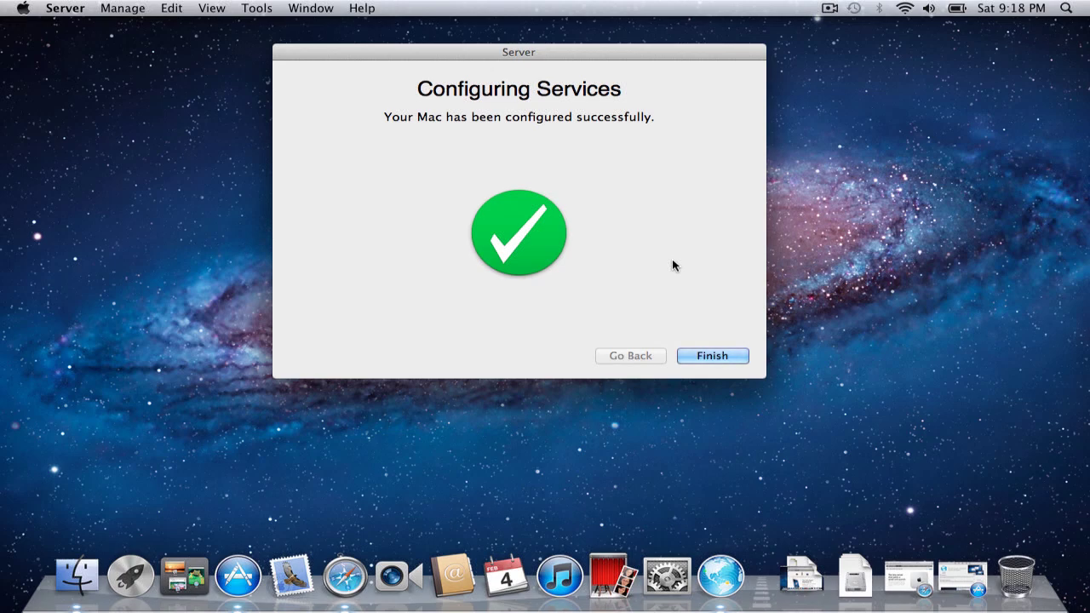
pyautogui.click(706, 356)
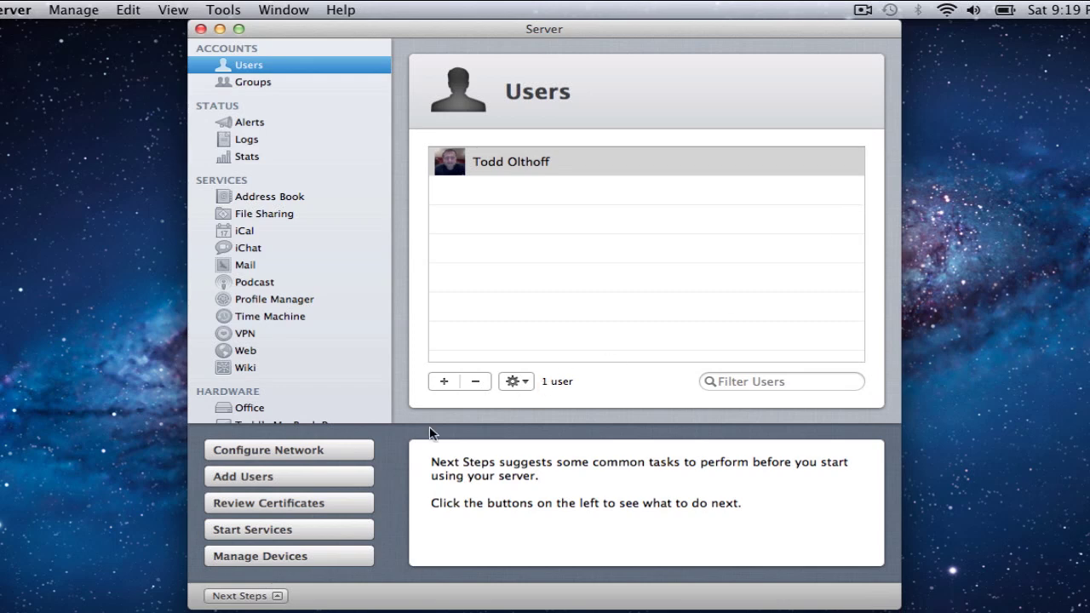
# Show the Configure Network guidance and open the server's network settings from it.
pyautogui.click(277, 596)
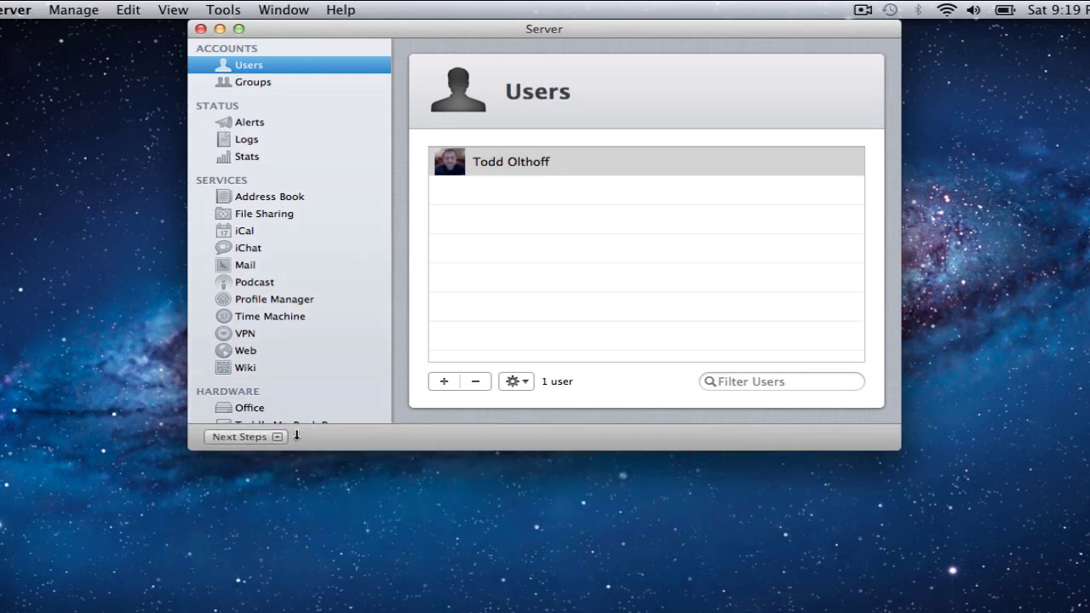
pyautogui.click(276, 437)
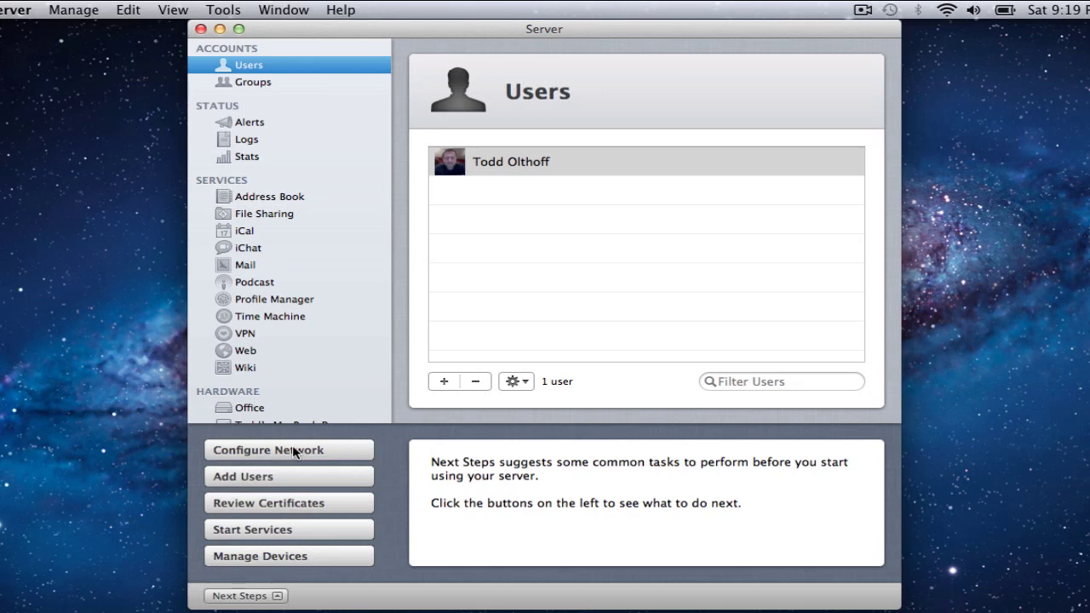
pyautogui.click(293, 452)
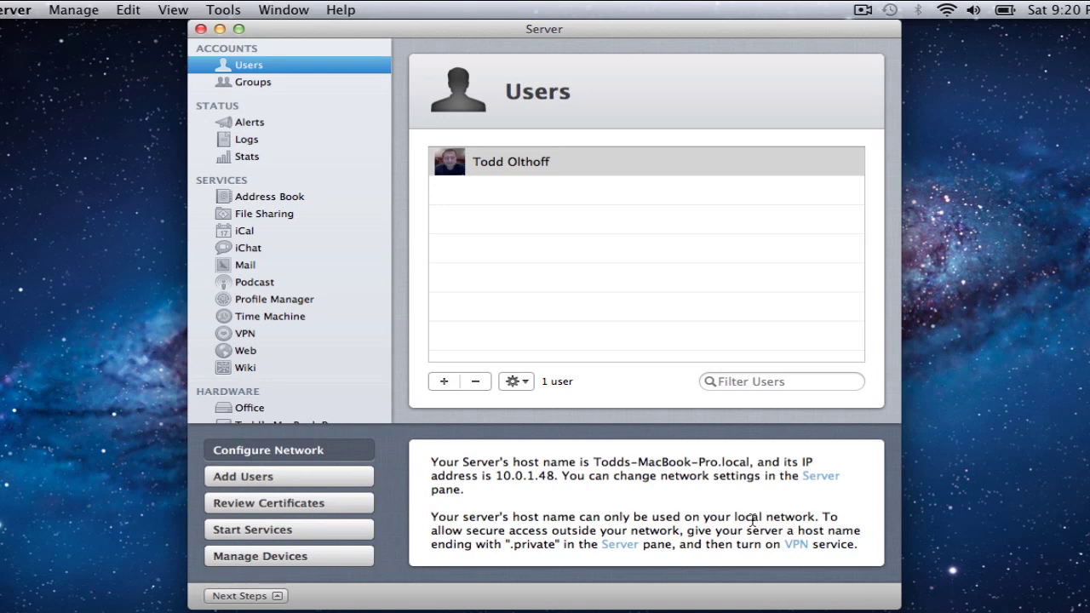
pyautogui.click(830, 481)
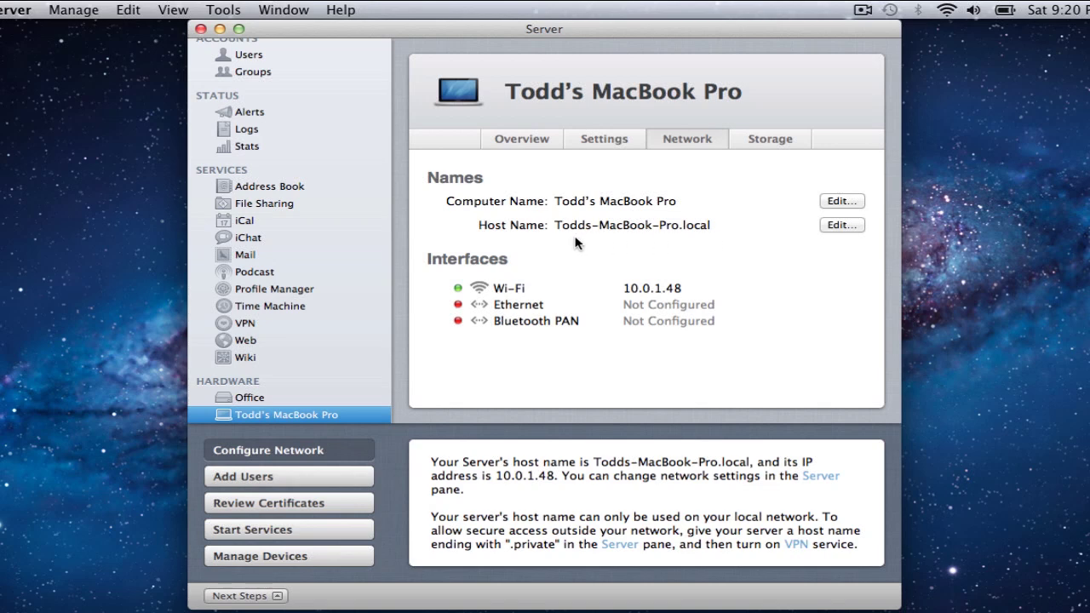
# Edit the server's host name, choosing "Host name for Internet", and submit the computer name and registered host name.
pyautogui.click(840, 226)
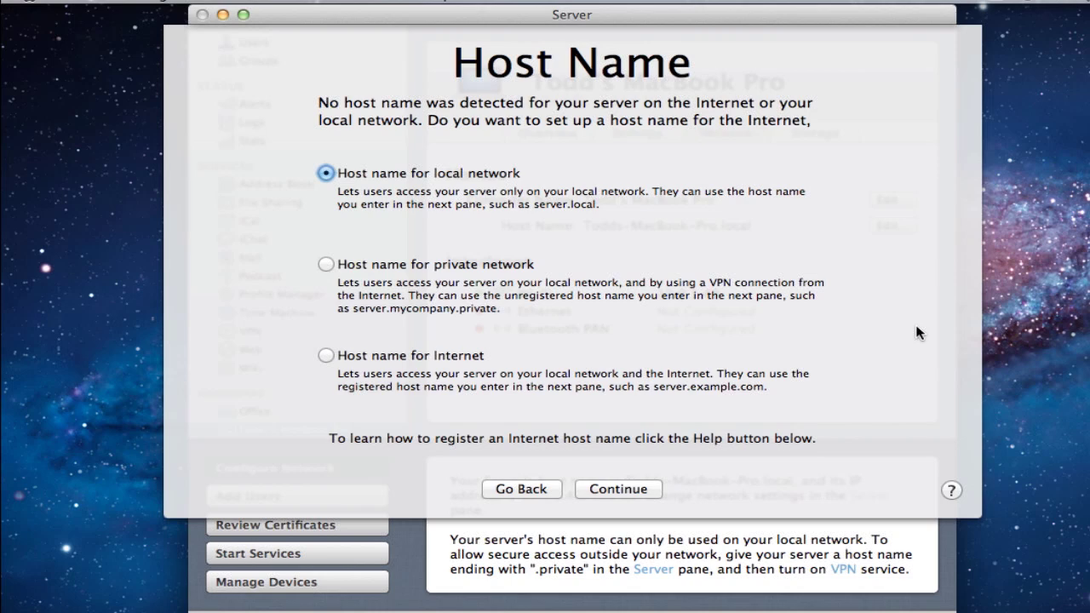
pyautogui.click(326, 355)
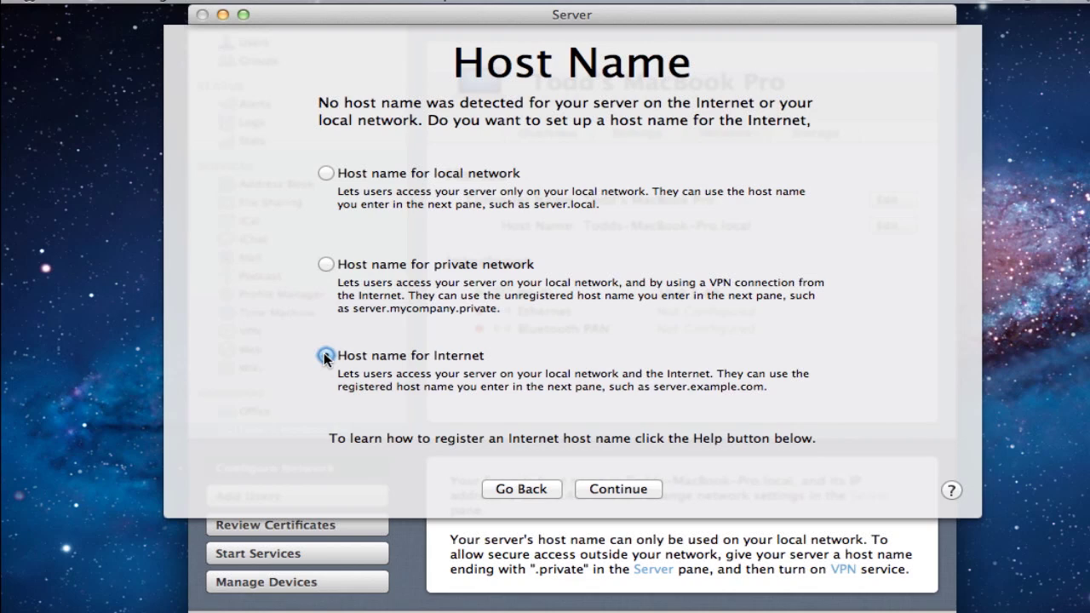
pyautogui.click(620, 494)
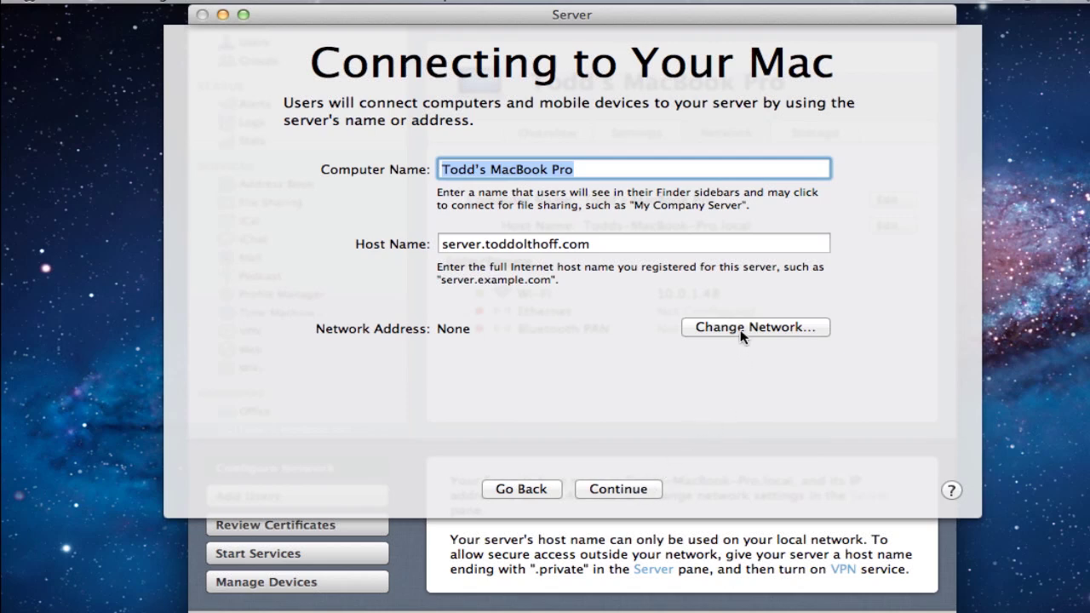
pyautogui.click(622, 494)
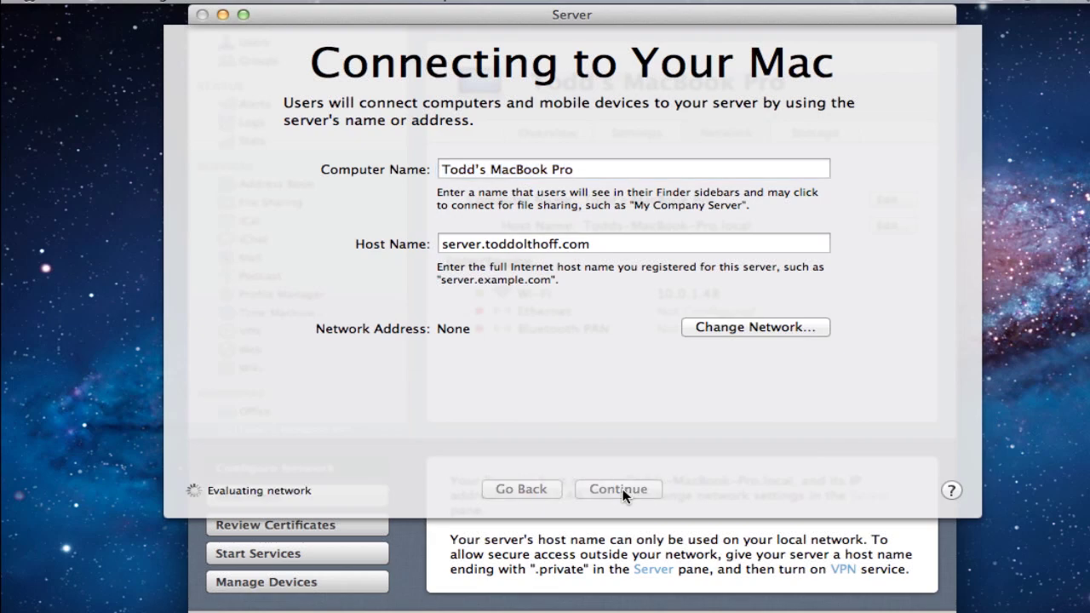